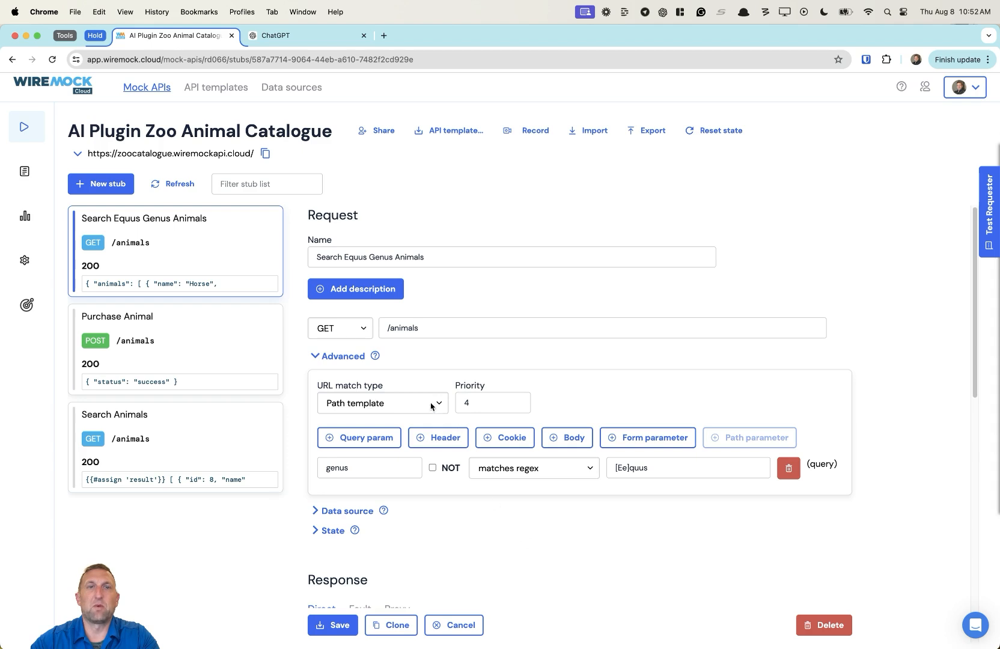
# Open the mock API's OpenAPI document and copy its entire contents.
pyautogui.scroll(-1, 492, 455)
pyautogui.scroll(-10, 492, 454)
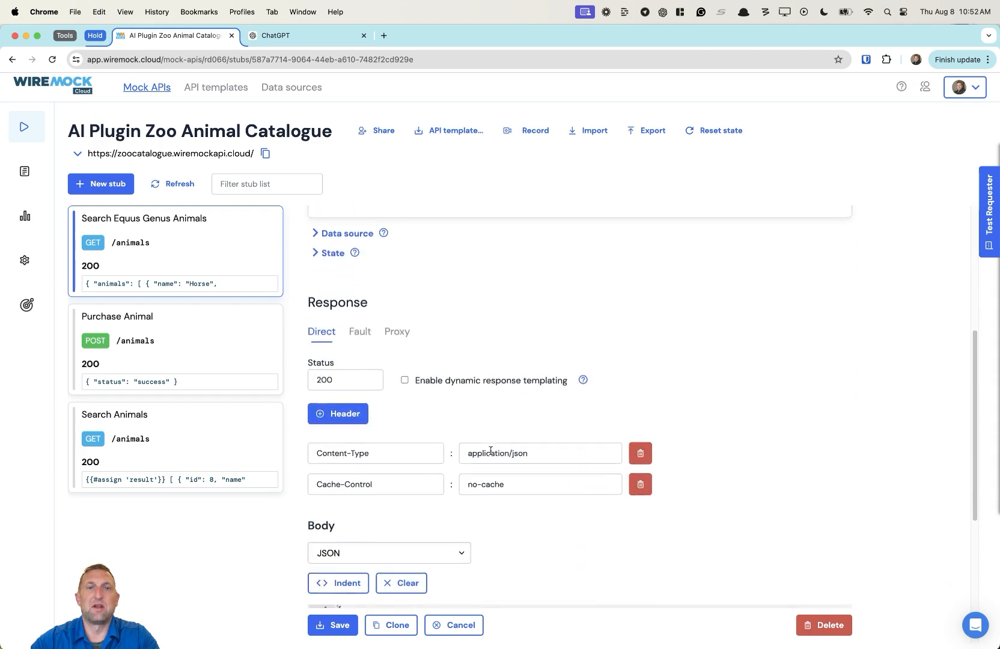
pyautogui.moveTo(49, 279)
pyautogui.click(48, 308)
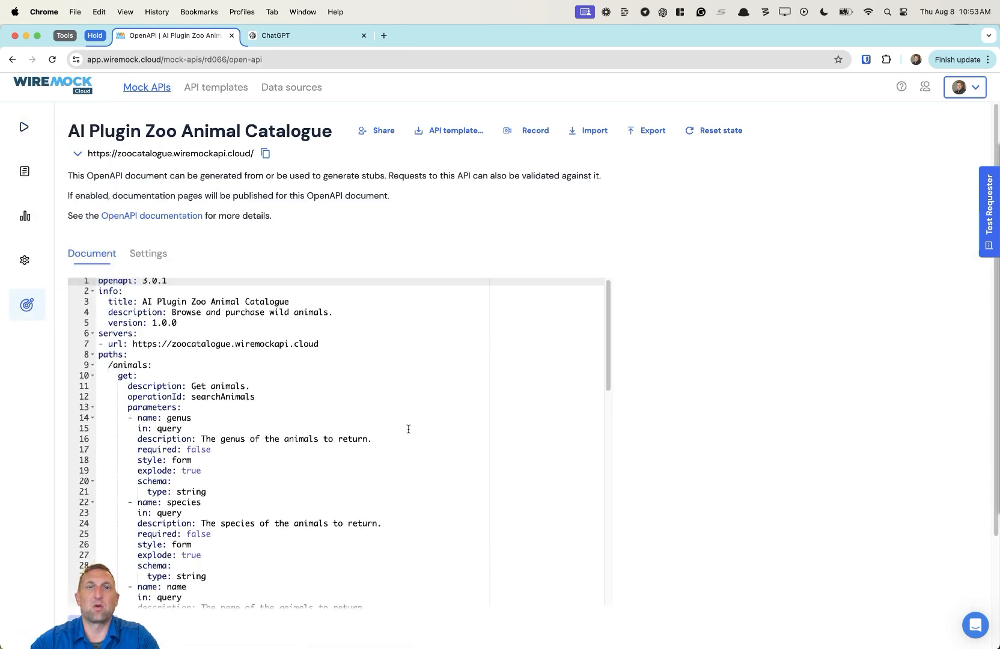
pyautogui.scroll(-2, 409, 428)
pyautogui.scroll(2, 408, 428)
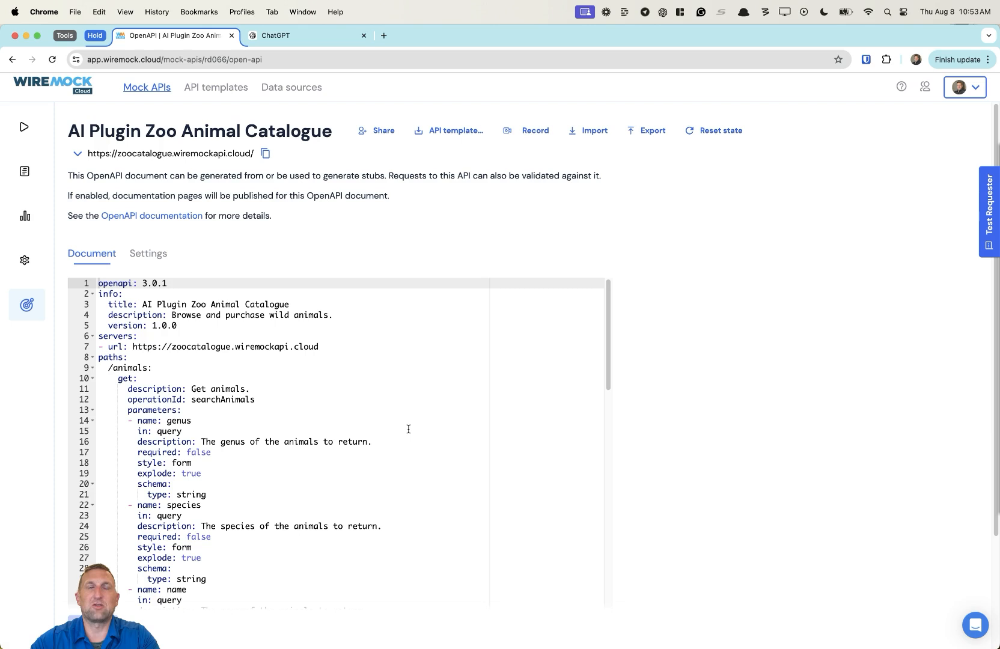
pyautogui.click(239, 347)
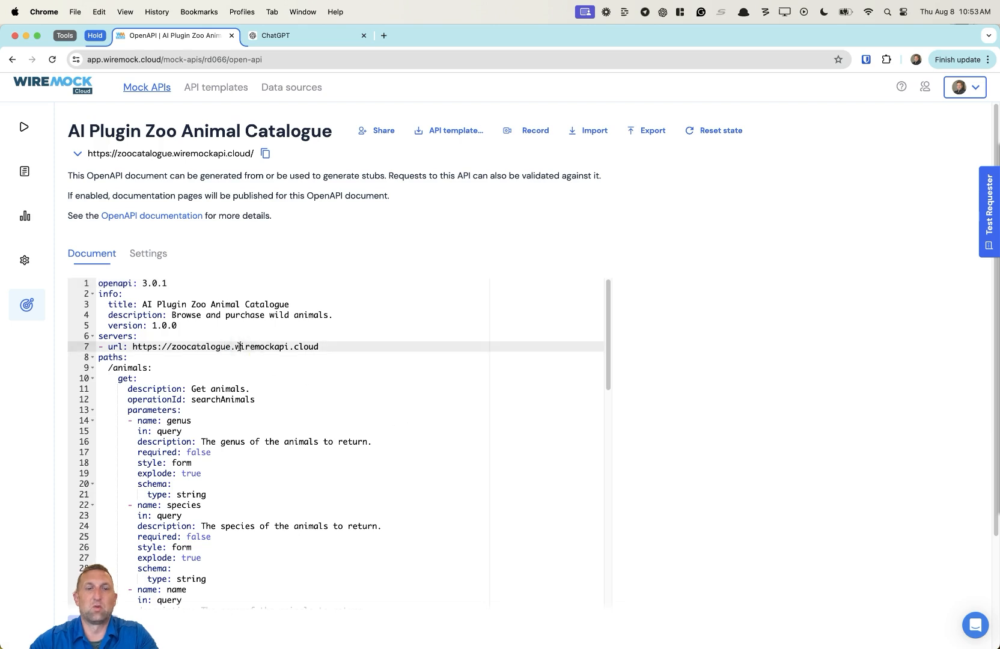
pyautogui.press('super+a')
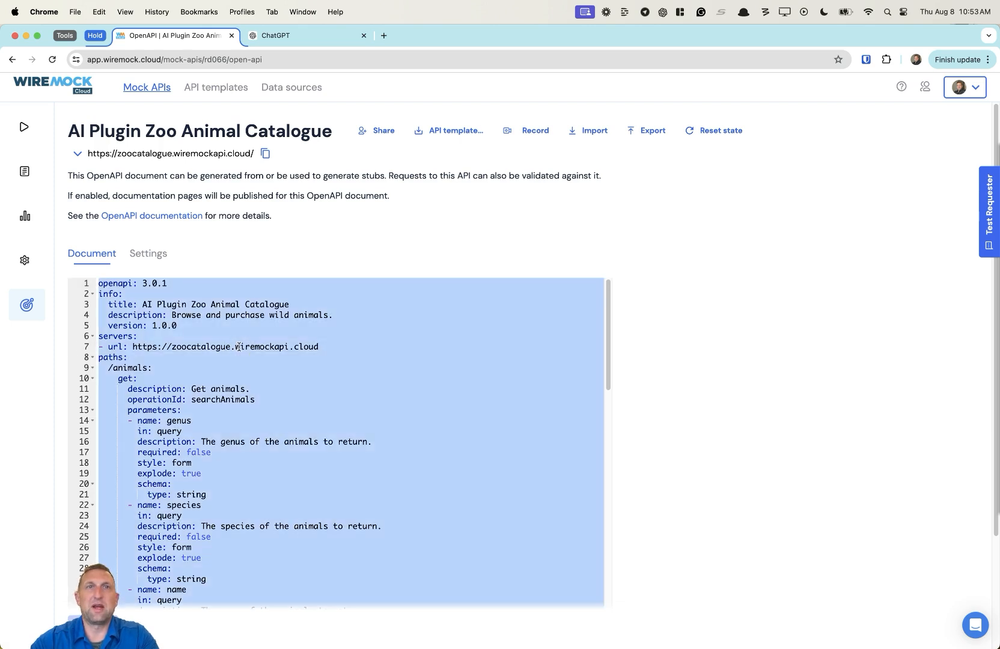
# Switch to ChatGPT, create a new GPT from My GPTs, and open its manual configuration.
pyautogui.click(299, 39)
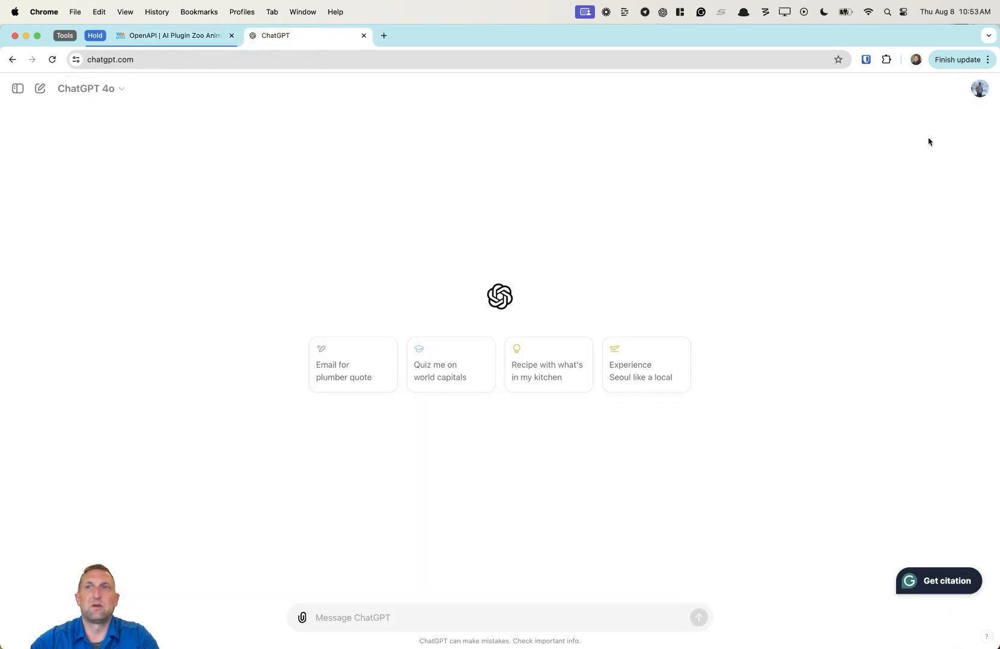
pyautogui.click(979, 91)
pyautogui.click(893, 144)
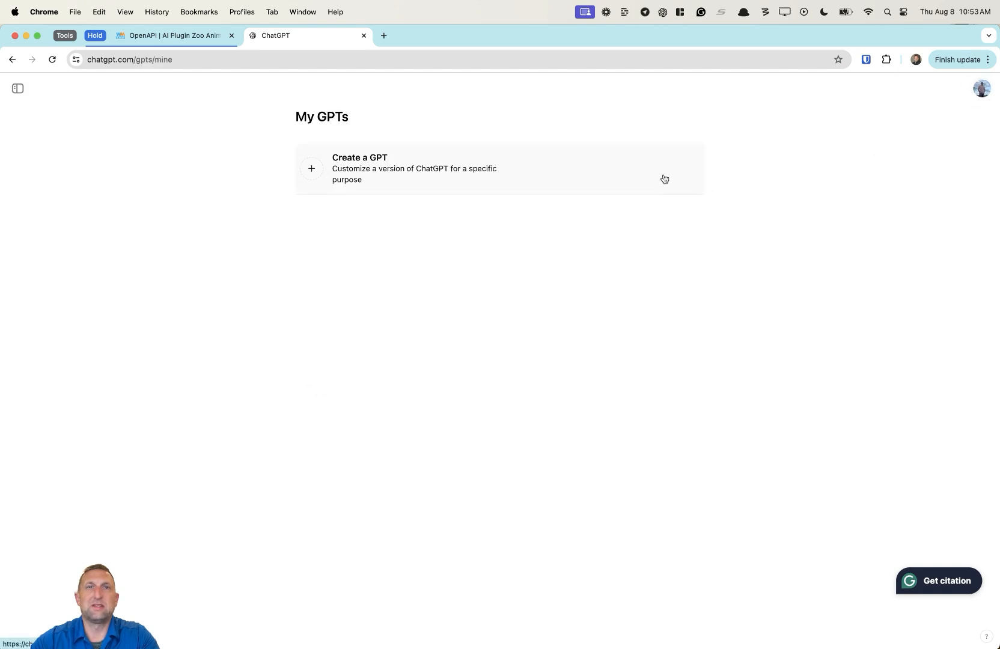
pyautogui.click(349, 172)
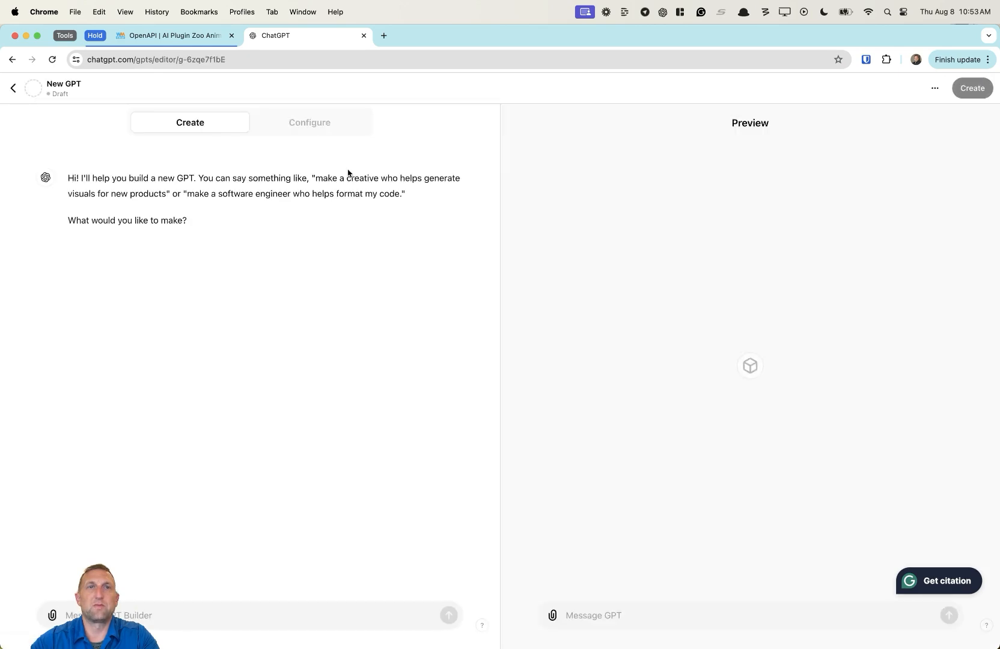
pyautogui.click(313, 133)
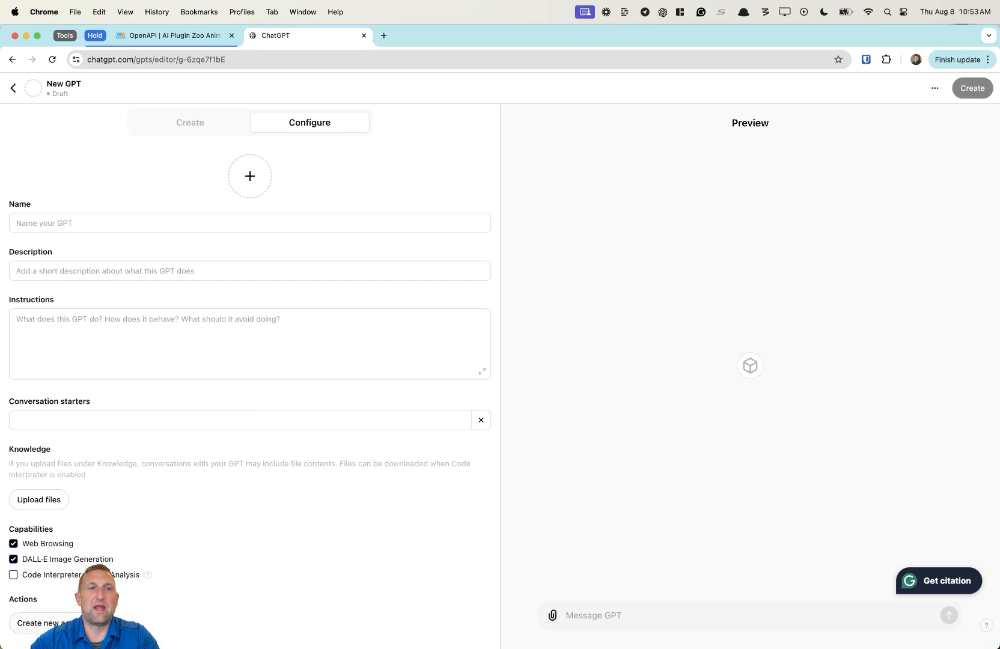
# Create a new action for the GPT and paste the copied OpenAPI document as its schema.
pyautogui.click(40, 623)
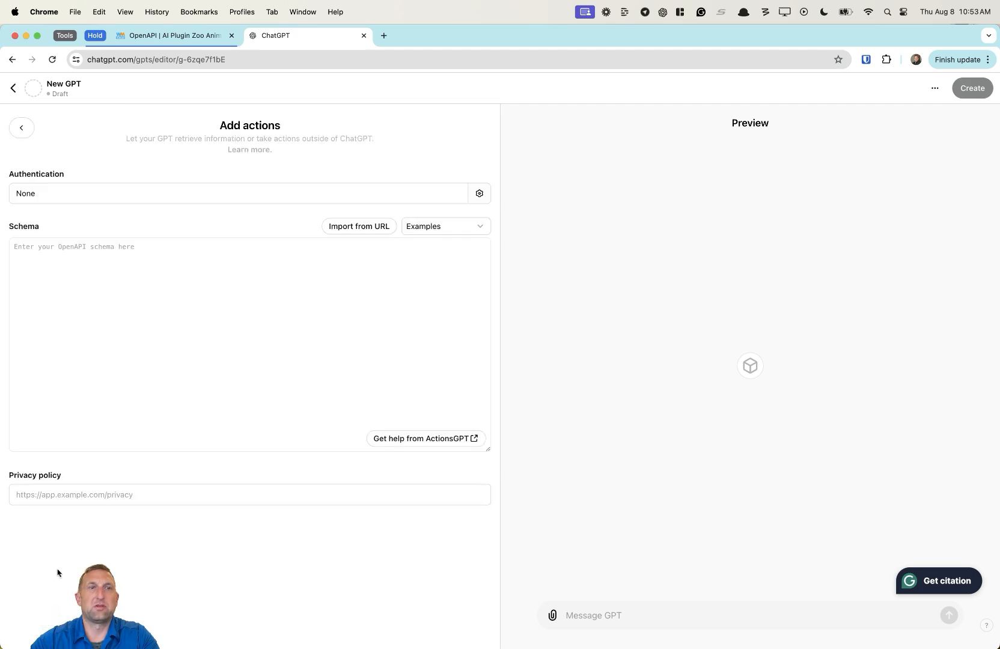
pyautogui.click(81, 260)
pyautogui.press('super+v')
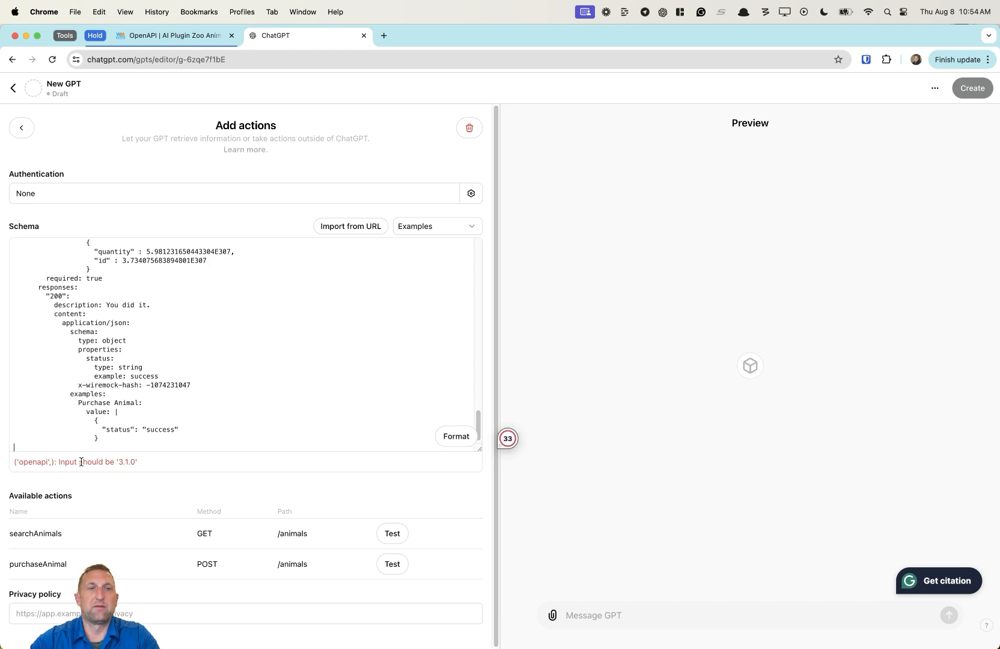
# Change the schema's openapi version to 3.1.0 and return to the GPT configuration.
pyautogui.scroll(1, 107, 325)
pyautogui.scroll(15, 107, 326)
pyautogui.scroll(5, 107, 326)
pyautogui.click(55, 247)
pyautogui.press('Right')
pyautogui.press('Delete')
pyautogui.write('1')
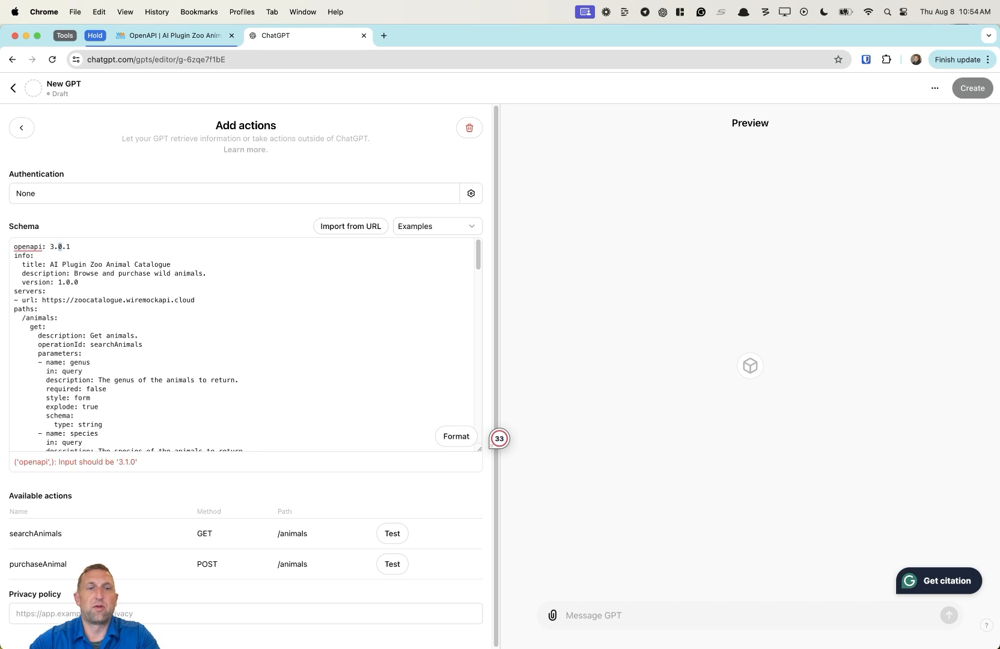
pyautogui.press('Delete')
pyautogui.write('0')
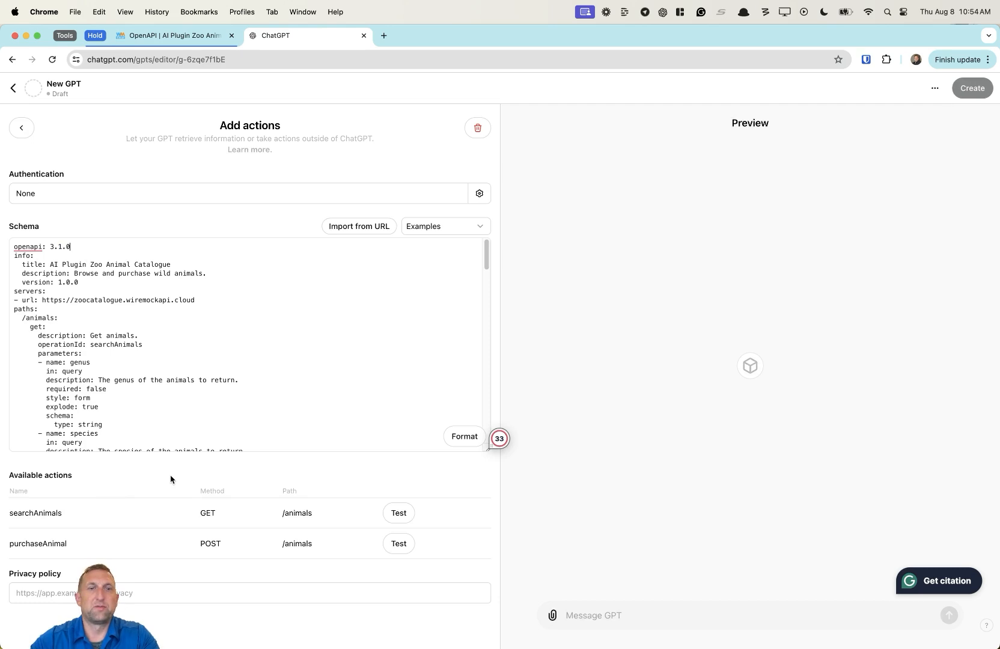
pyautogui.click(22, 130)
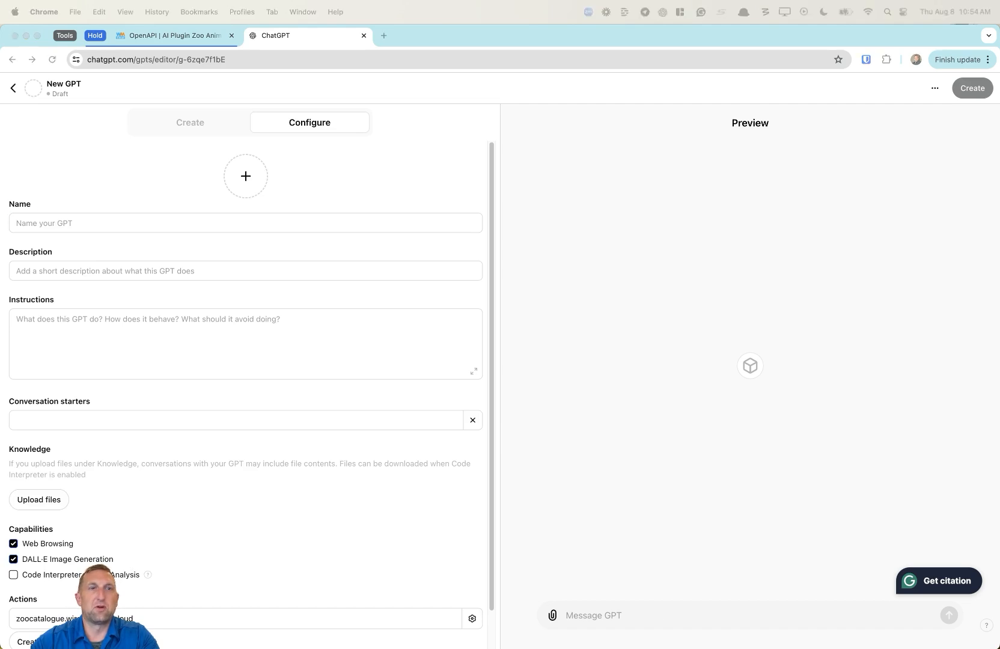
# Name the GPT "Zoo Catalogue" and set its description to "Browse and purchase wild animals".
pyautogui.click(88, 219)
pyautogui.write('Zoo Catalogue')
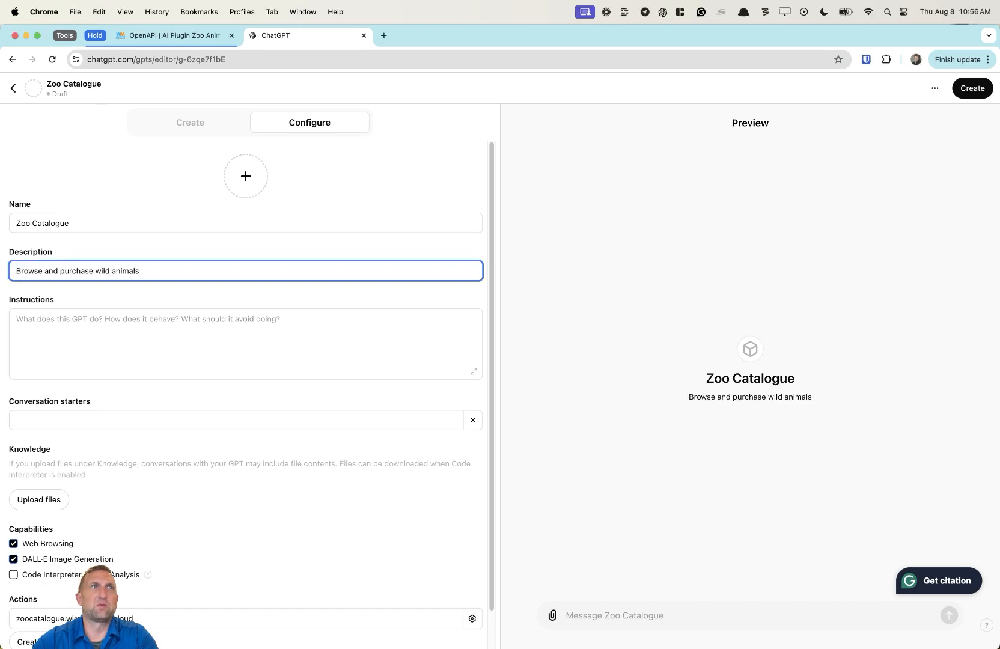
# Enter instructions for a demonstration-only imaginary zoo animal catalog with search and purchase, and add the starter "What animals from the Equus genus are available for purchase?".
pyautogui.click(480, 368)
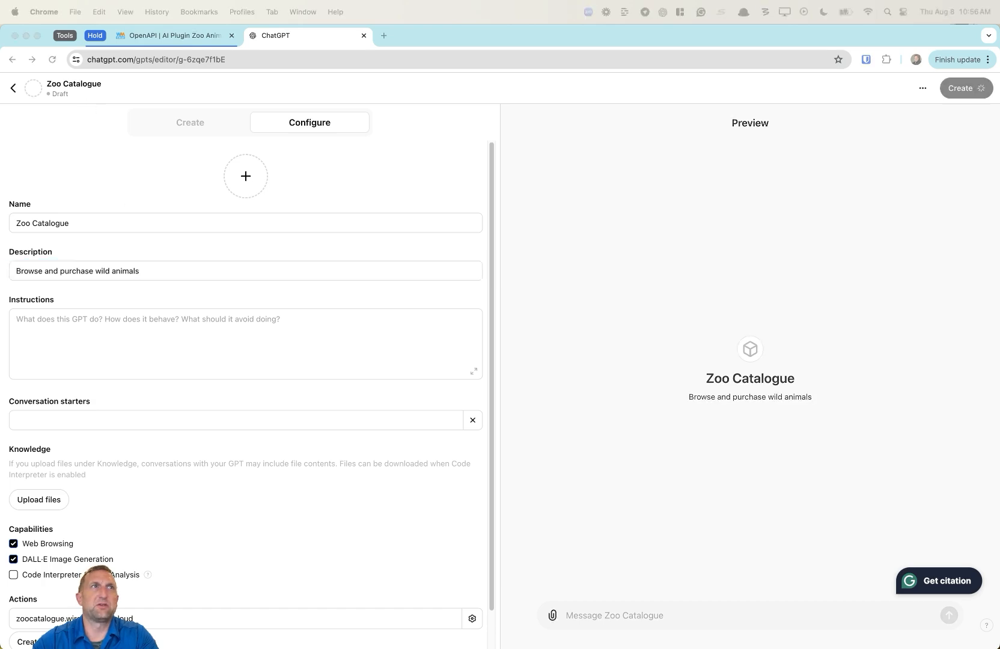
pyautogui.write('This GPT is for demonstration purposes only.  This GPT can be used to browse an imaginary catalog of zoo animals for sale. Search and and purchase capabilities are offered by this GPT.')
pyautogui.click(134, 420)
pyautogui.write('What animals from the Equus genus are available for purchase?')
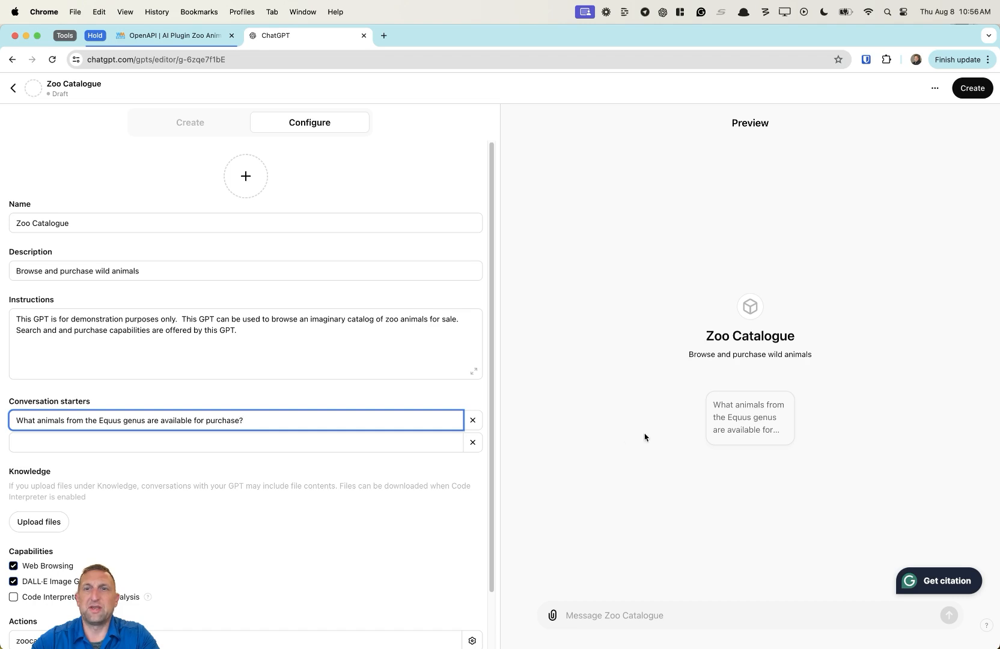
# Run the Equus genus conversation starter in the preview and always allow calls to zoocatalogue.wiremockapi.cloud.
pyautogui.click(732, 418)
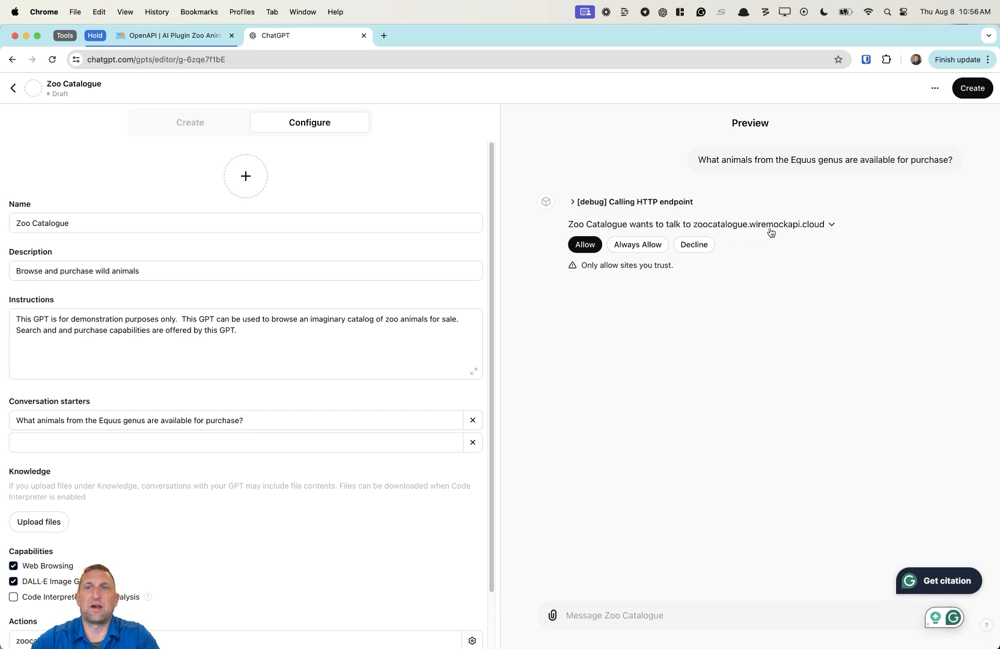
pyautogui.click(637, 245)
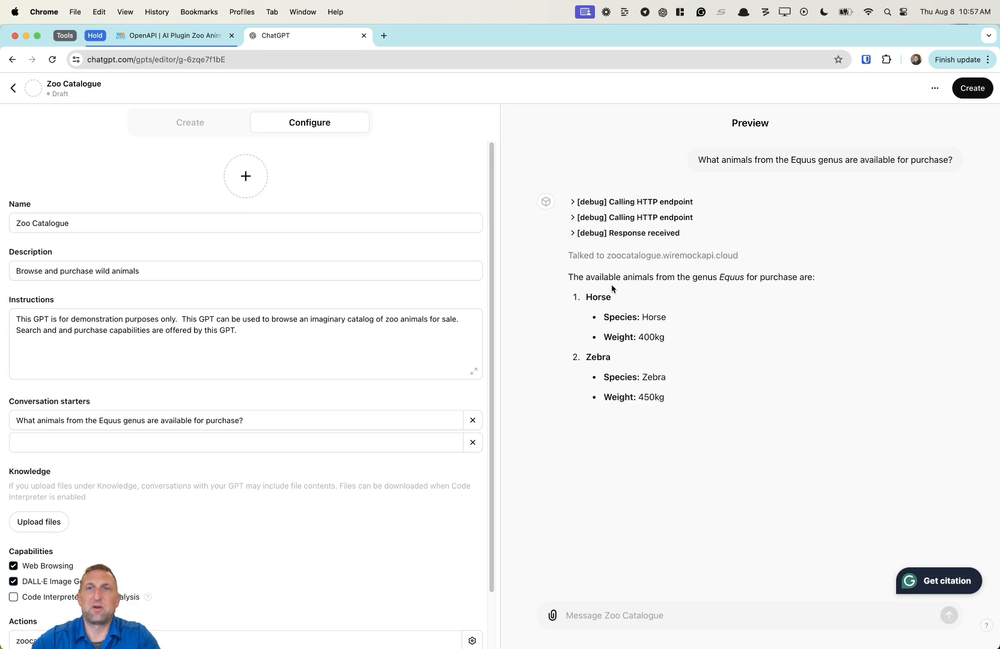
# Send "purchase 1 horse" in the preview chat and confirm the request to the mock API.
pyautogui.click(626, 616)
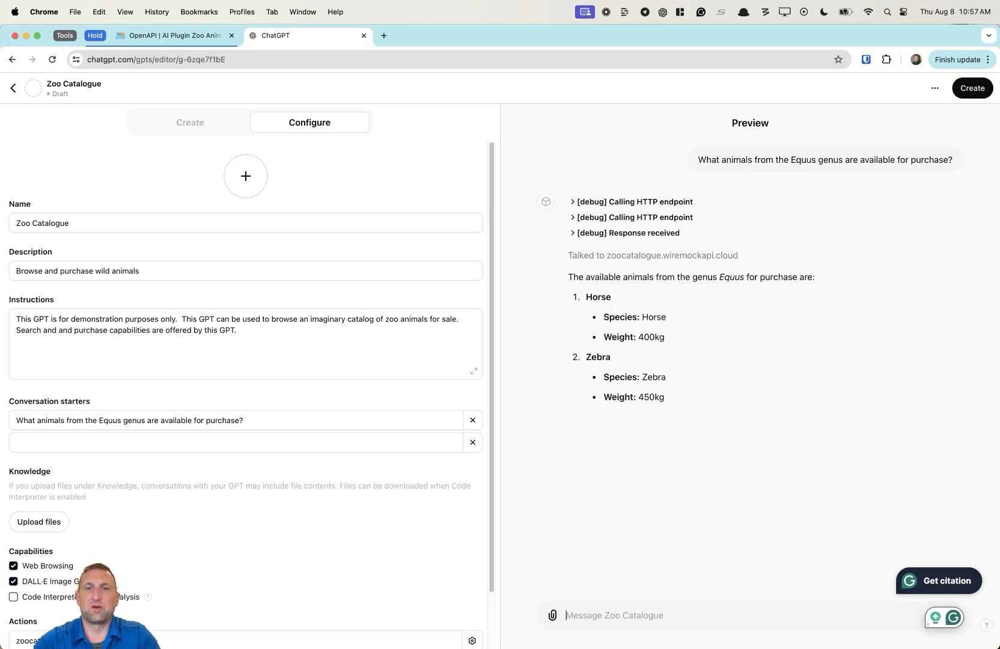
pyautogui.write('purc')
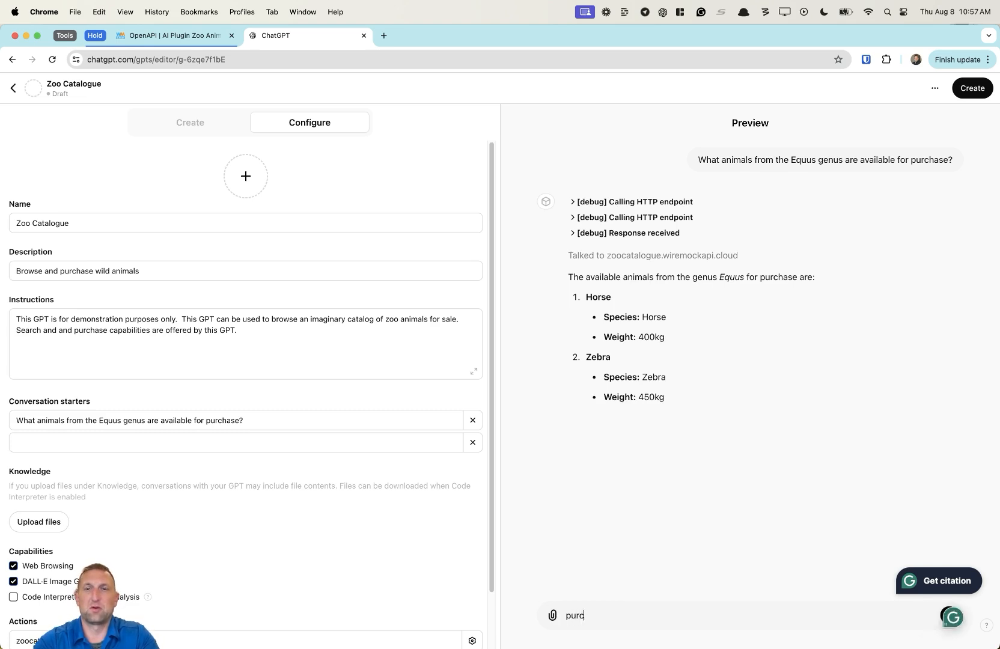
pyautogui.write('hase 1 horse')
pyautogui.press('Return')
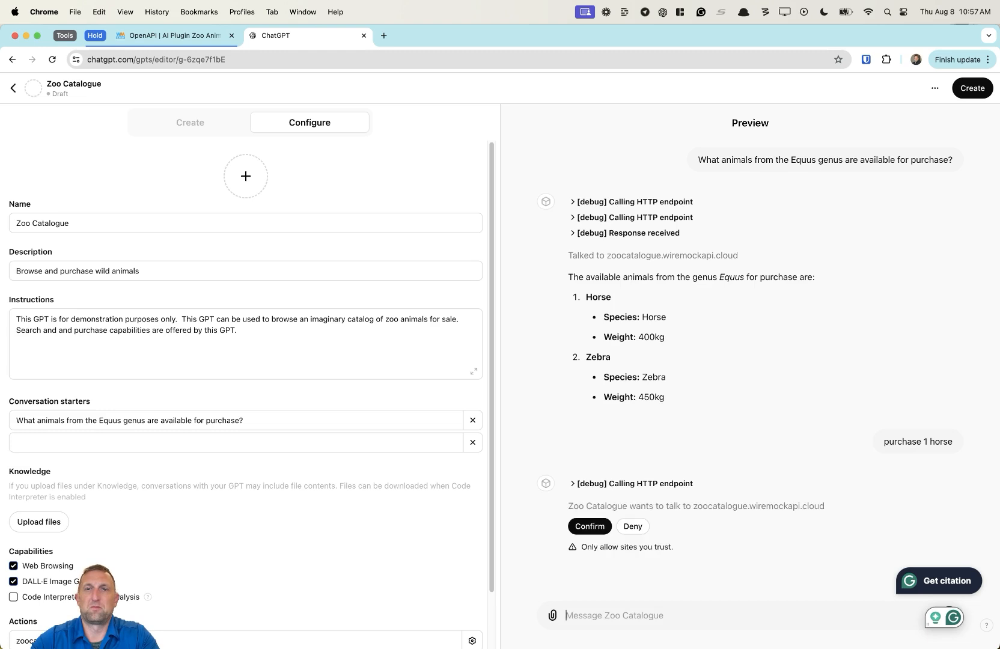
pyautogui.click(603, 529)
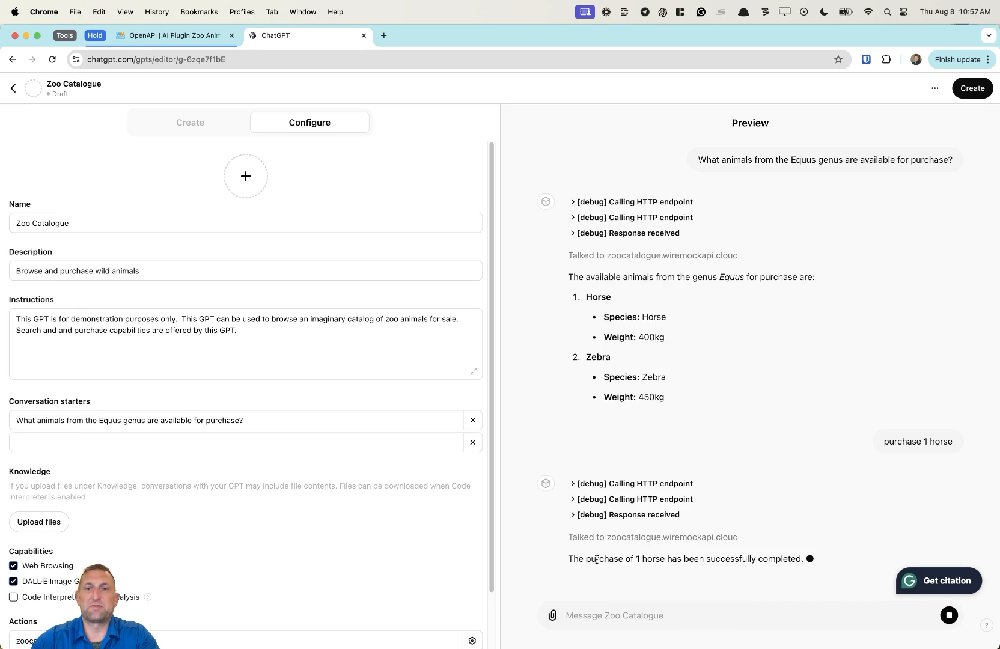
# Switch to WireMock Cloud's request log and examine the latest GET /animals?genus=Equus request and its response.
pyautogui.click(158, 38)
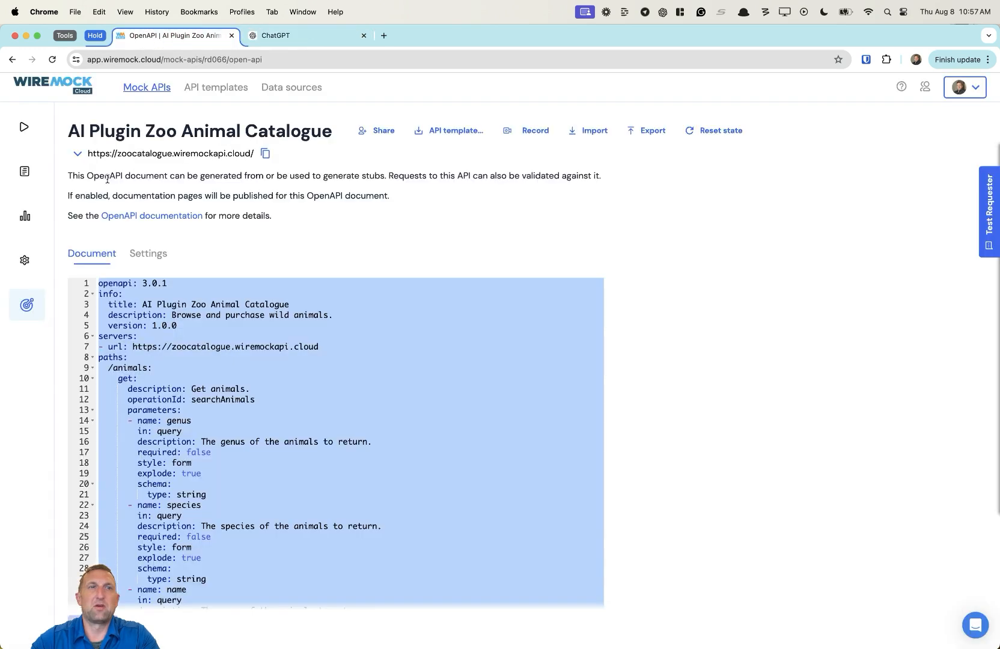
pyautogui.click(46, 174)
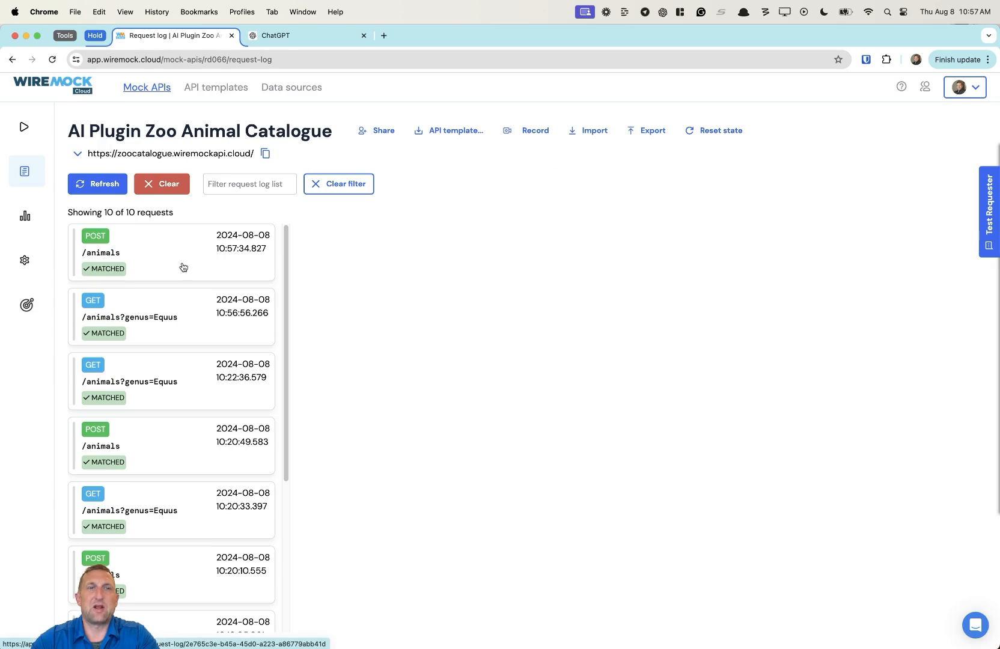
pyautogui.click(188, 315)
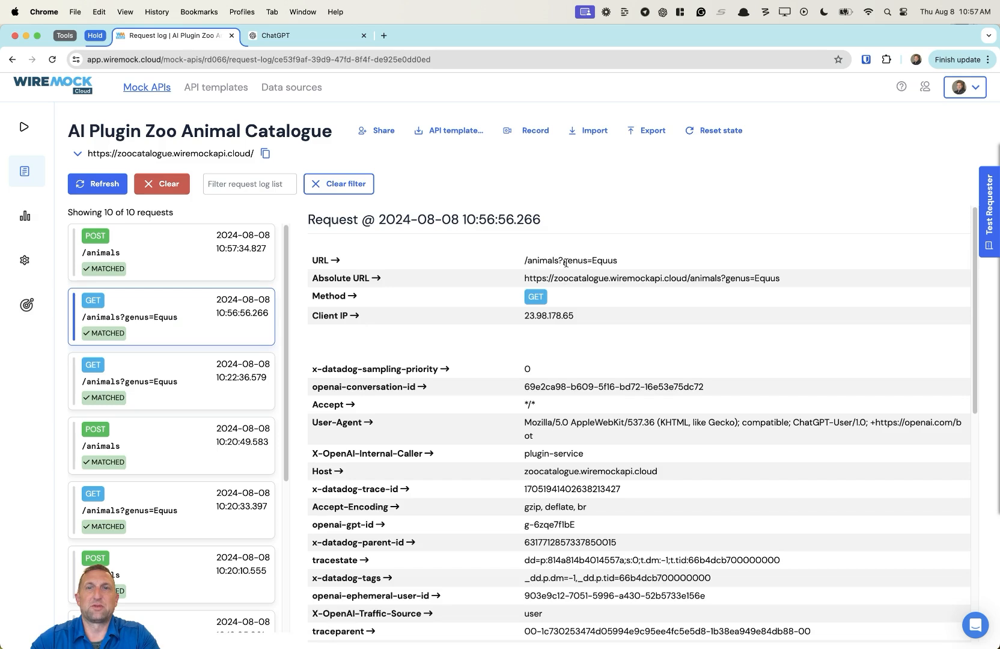
pyautogui.scroll(-10, 566, 328)
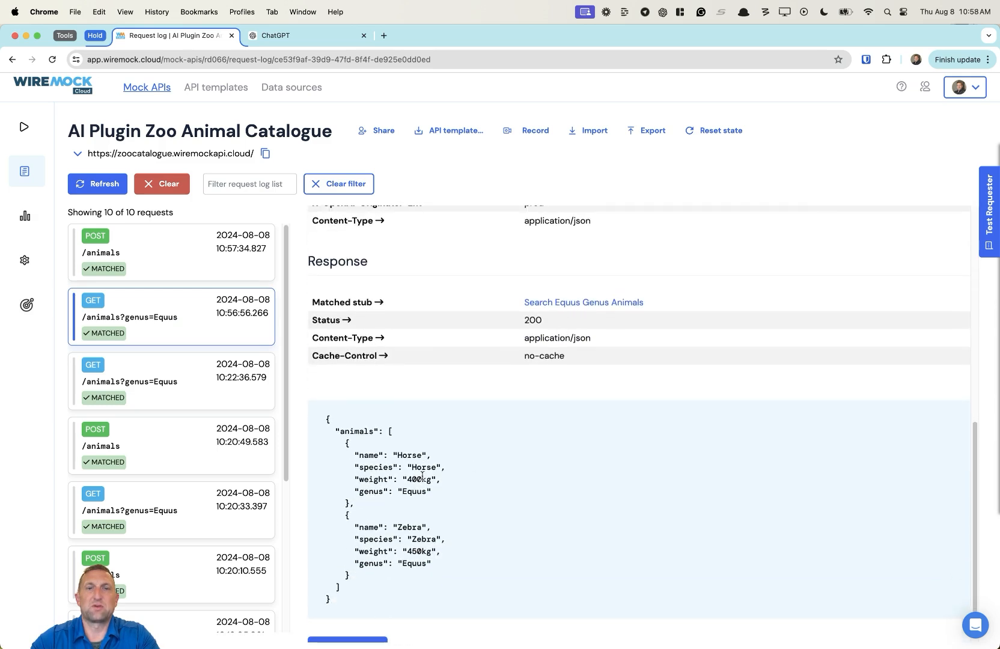
# Examine the latest POST /animals entry in the request log, including its request body and response.
pyautogui.click(183, 255)
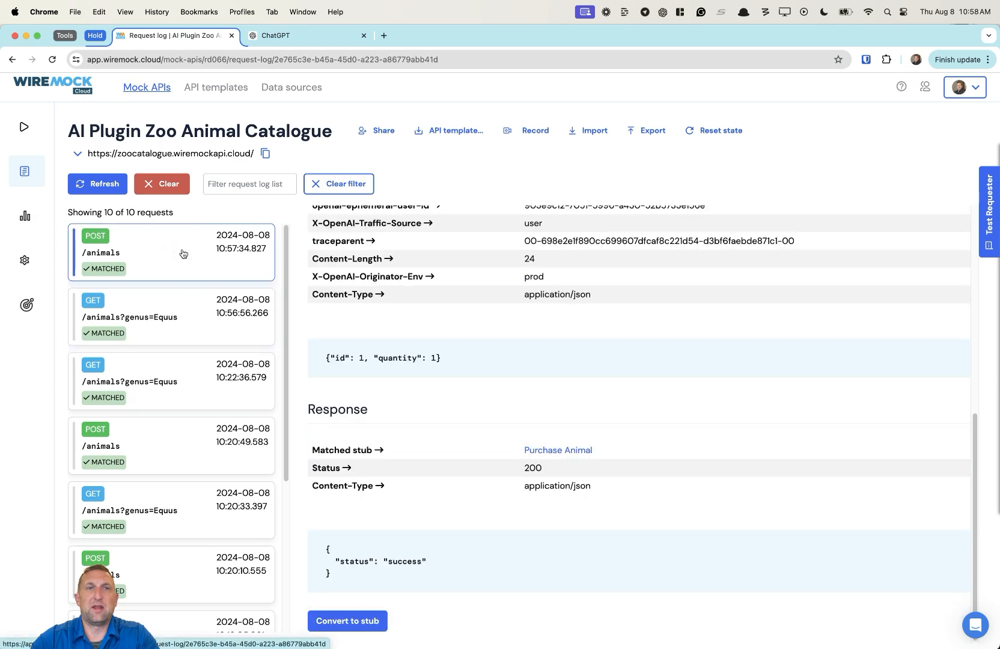
pyautogui.scroll(1, 452, 356)
pyautogui.scroll(2, 452, 356)
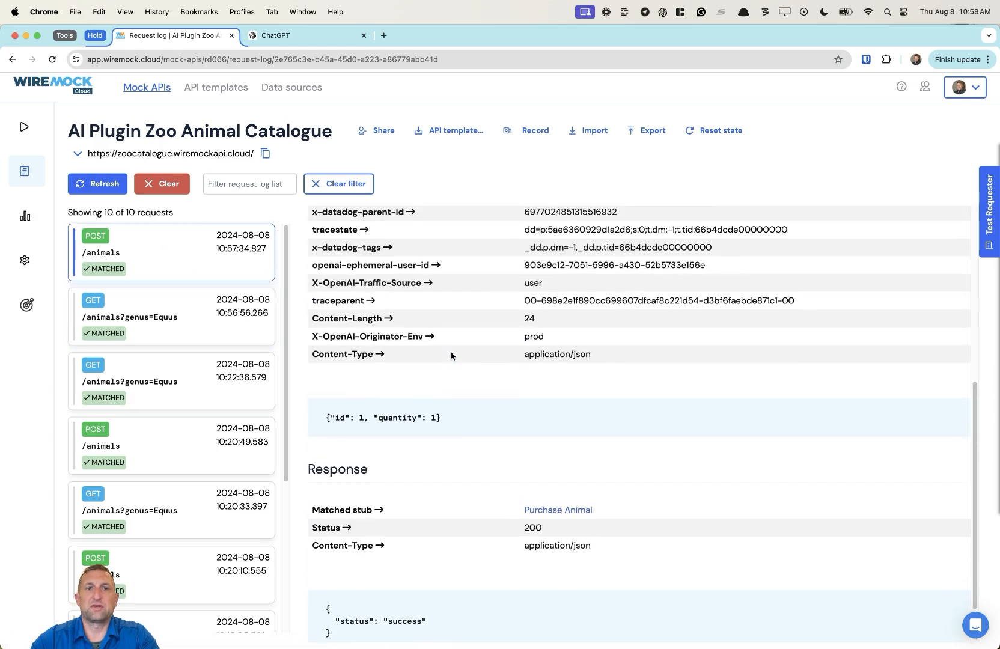